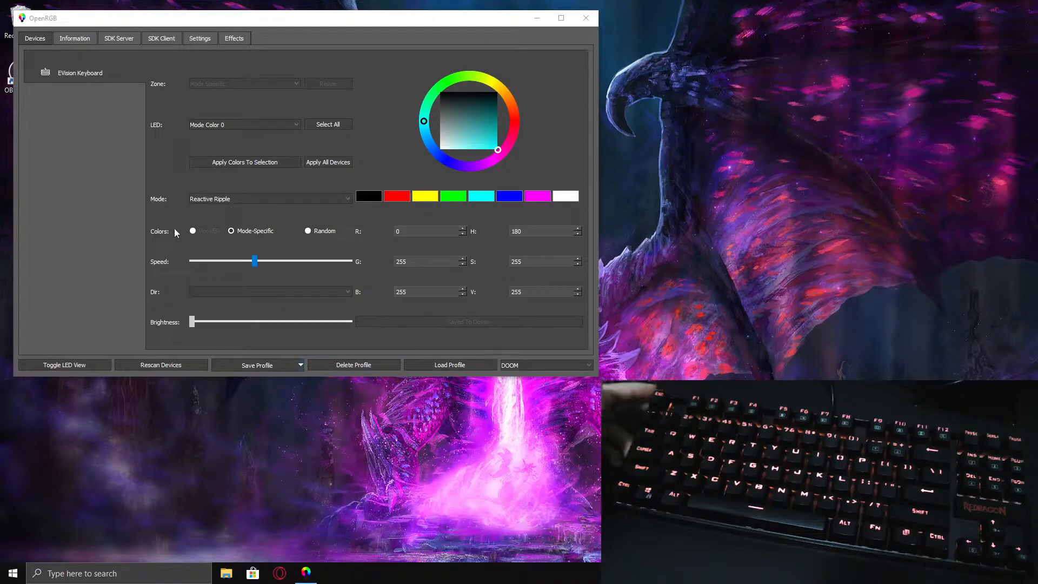
Set the color of the keyboard's Reactive Ripple mode to the magenta preset (RGB 255, 0, 255) and apply it
click(135, 189)
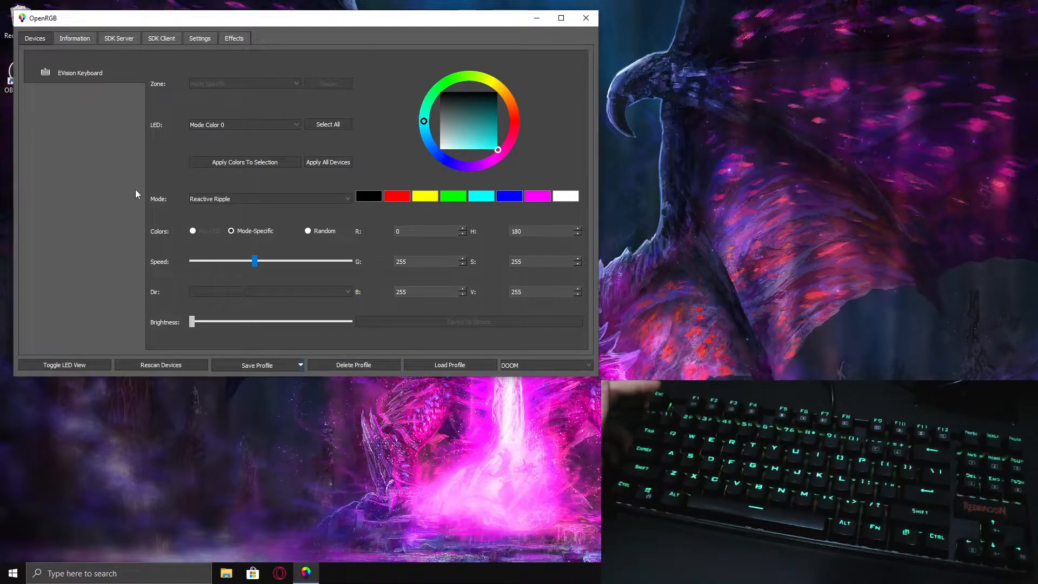
click(202, 199)
click(202, 199)
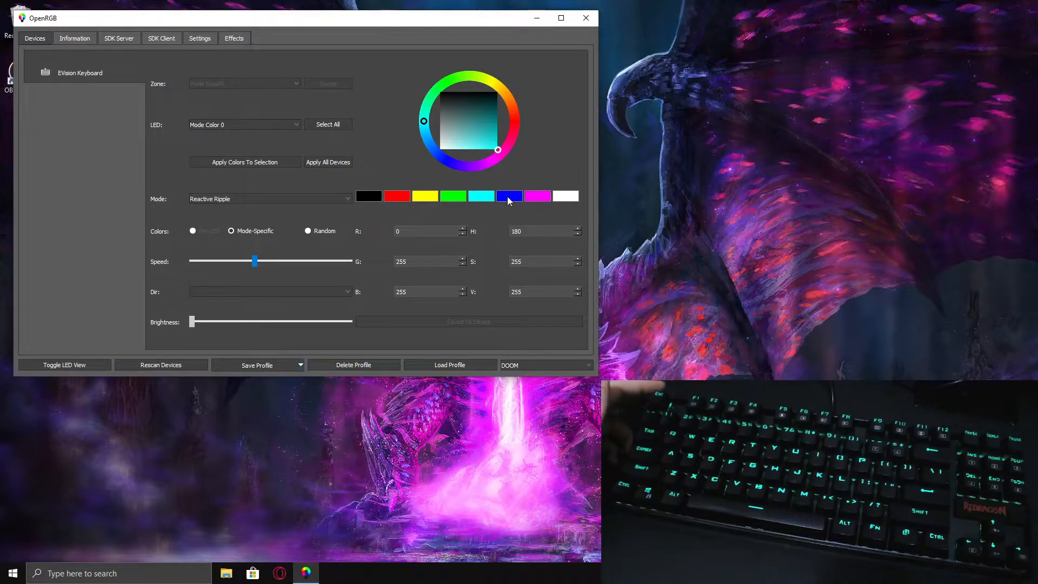
click(534, 197)
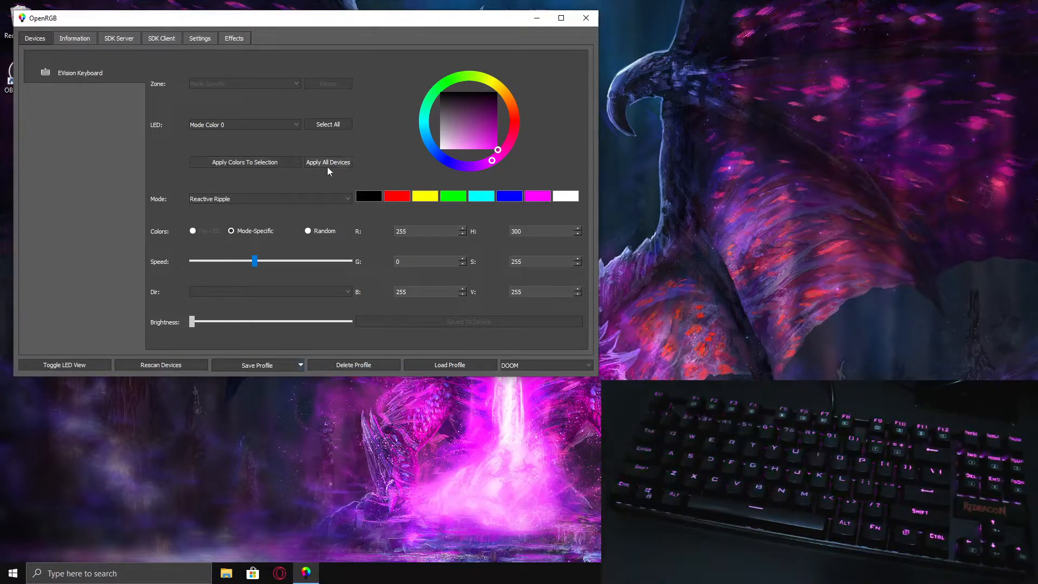
Recolor the Reactive Ripple effect white (RGB 255, 255, 255) and apply it to the selection
click(565, 196)
click(242, 165)
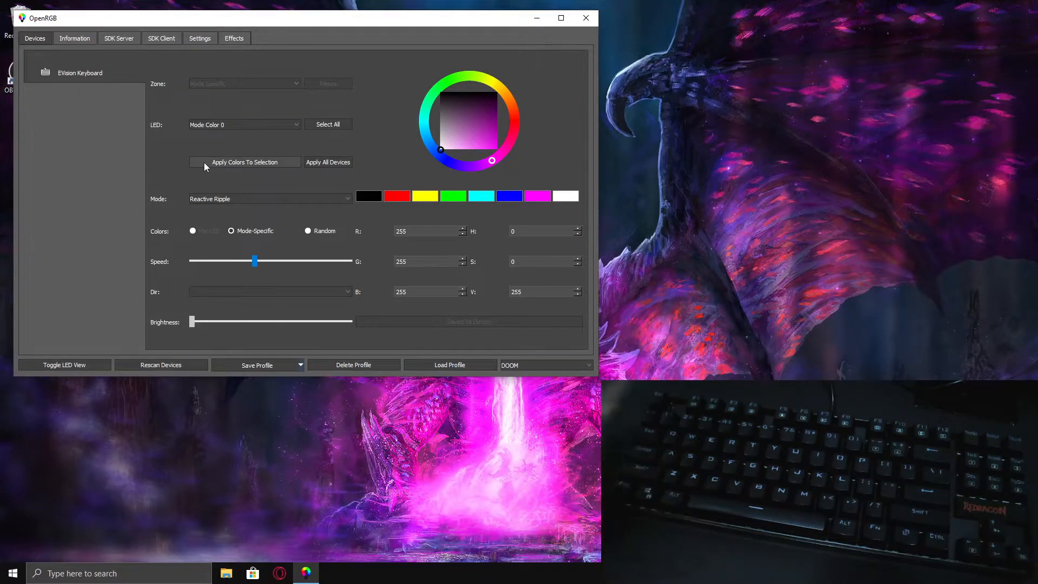
drag(495, 162, 324, 168)
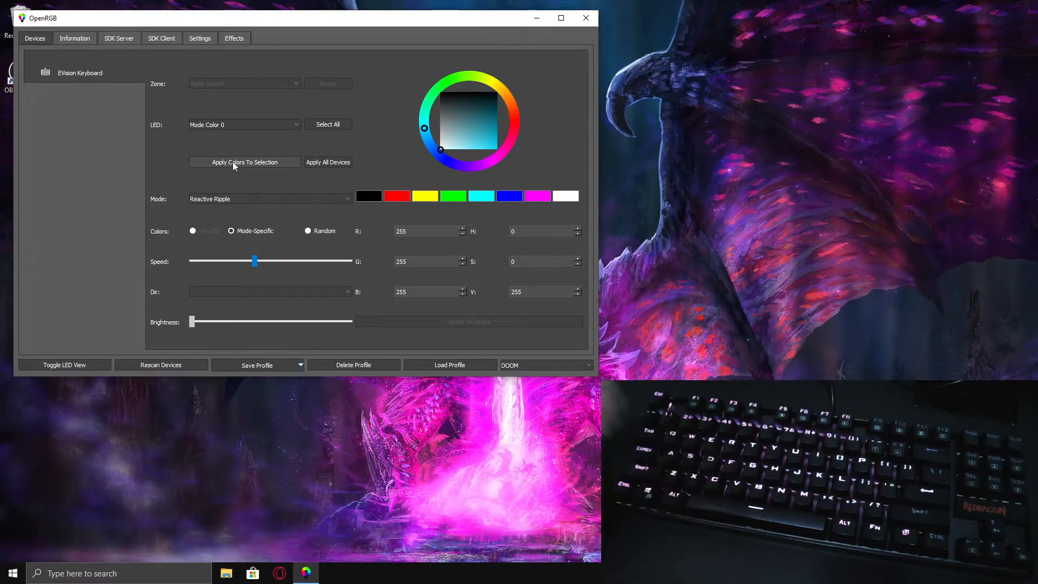
Switch the keyboard's lighting mode to Hurricane and apply the blue preset (RGB 0, 0, 255) to it
click(228, 197)
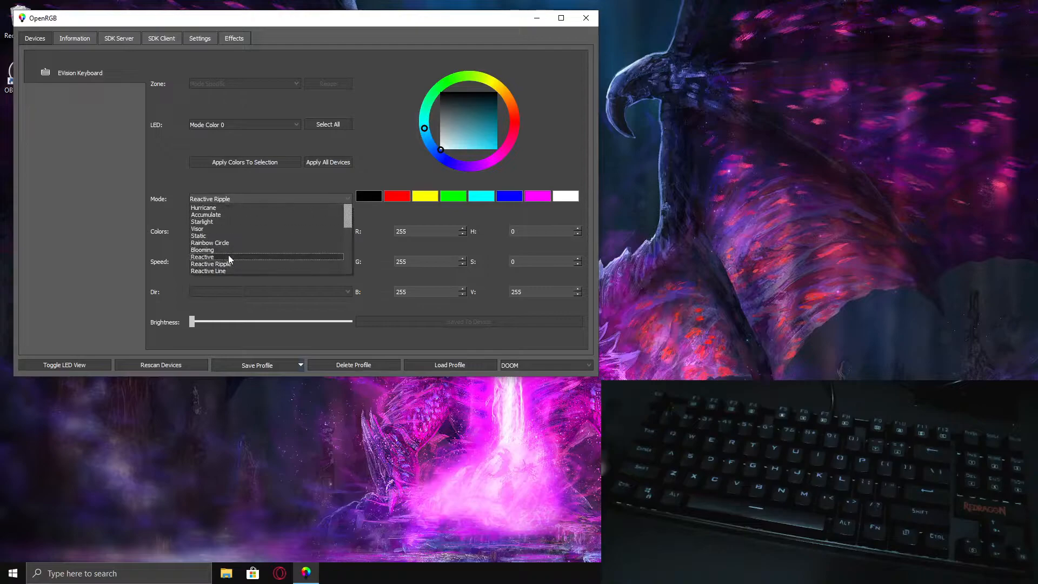
scroll(212, 239, down, 5)
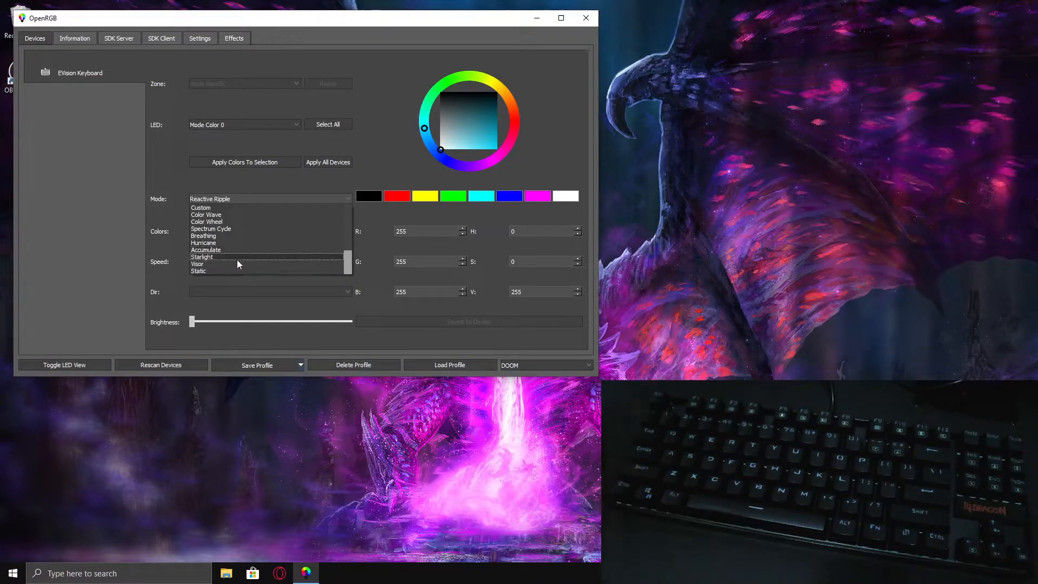
click(239, 243)
click(504, 198)
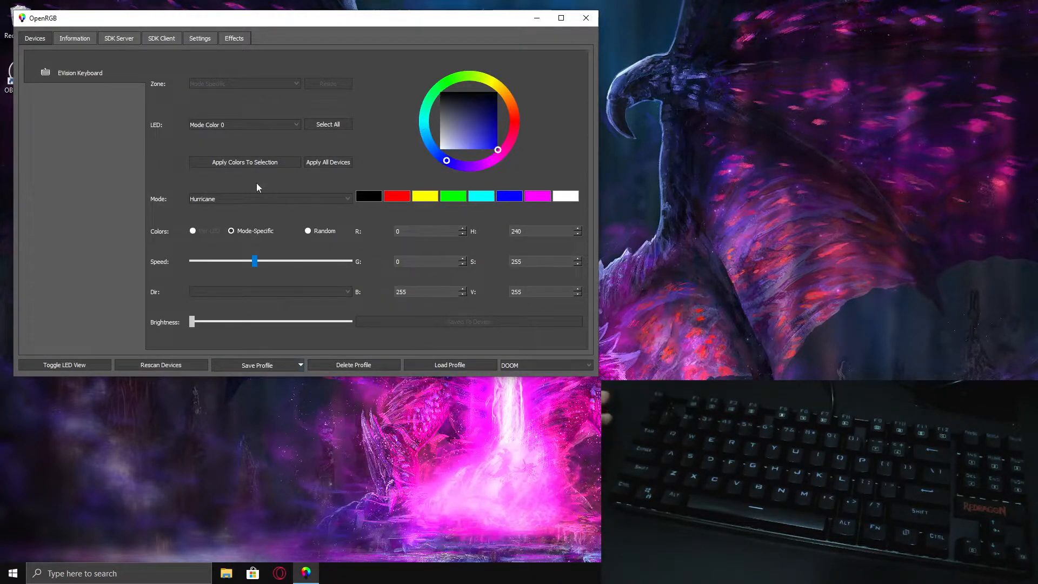
click(239, 163)
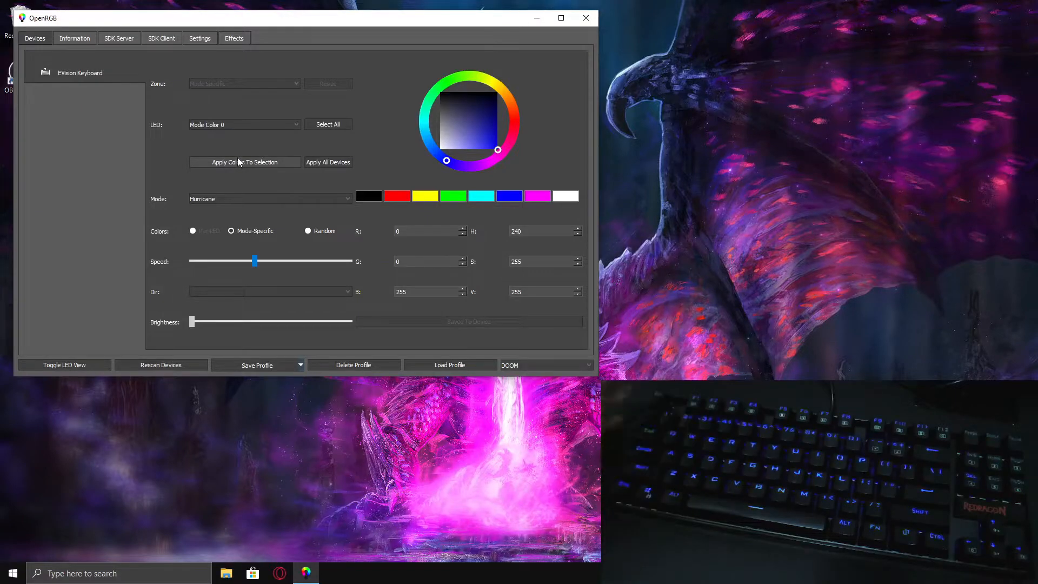
Switch the lighting mode to Static and apply the yellow preset (RGB 255, 255, 0)
click(247, 199)
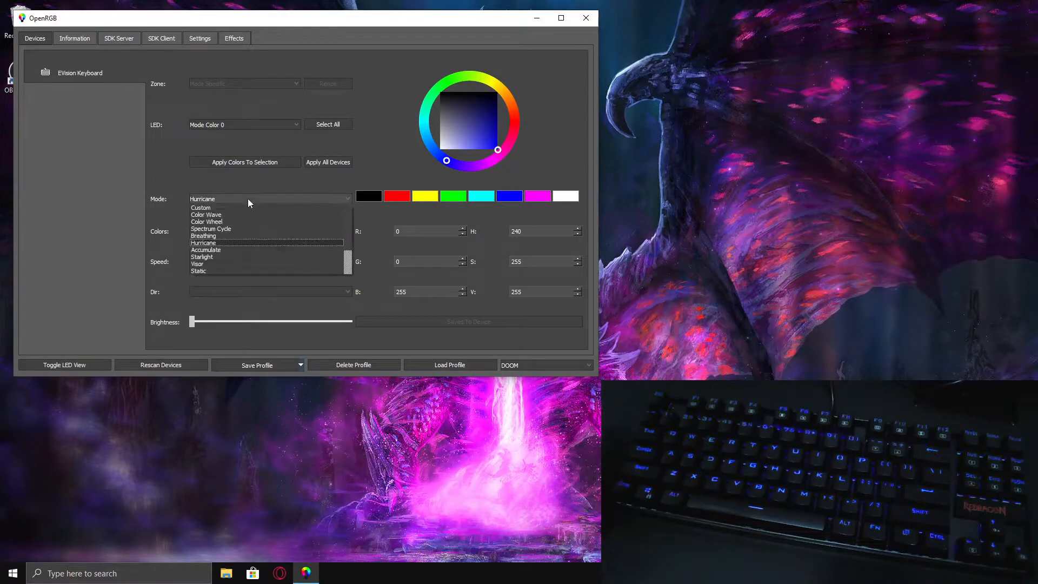
click(216, 270)
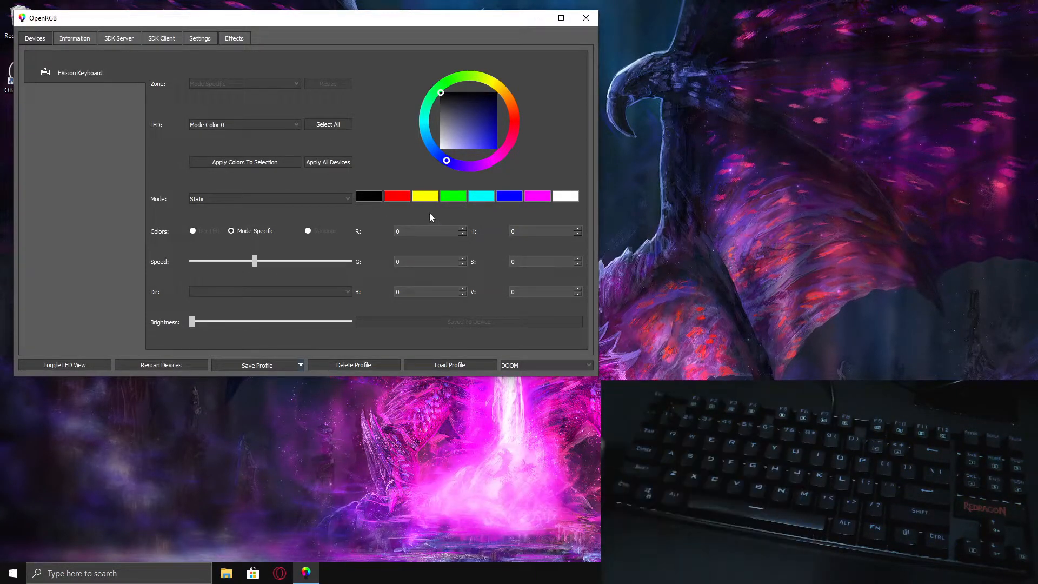
click(424, 197)
click(214, 162)
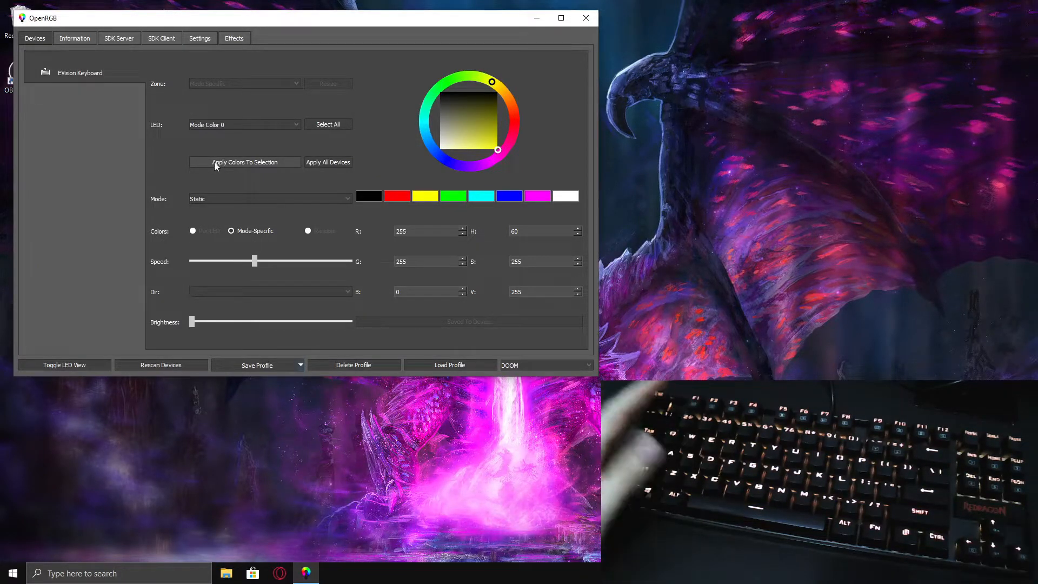
Recolor the Static lighting on the color wheel, applying light blue (RGB 0, 123, 255) first and purple (RGB 157, 0, 255) second
click(447, 82)
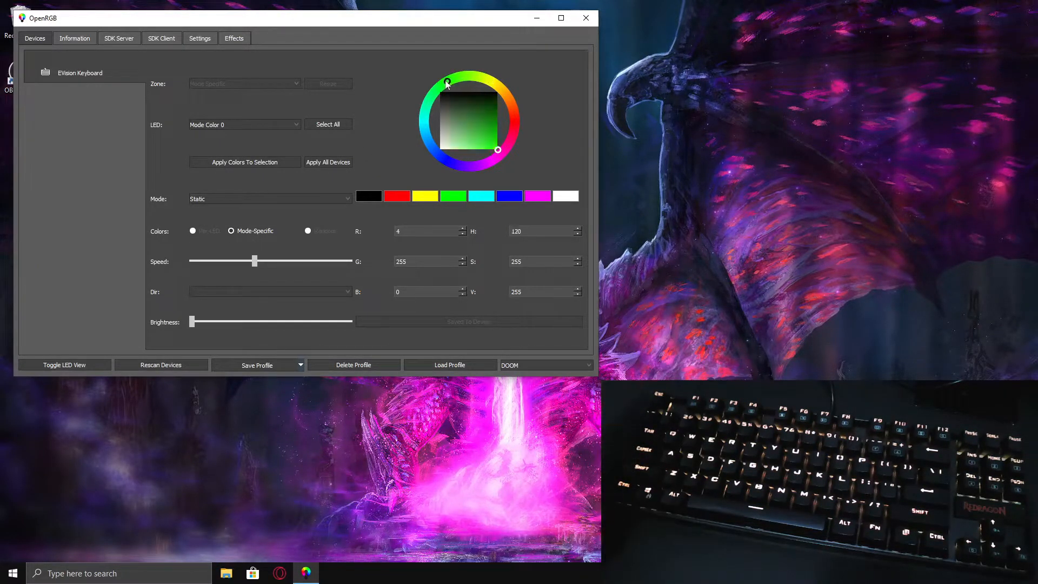
drag(423, 142, 430, 146)
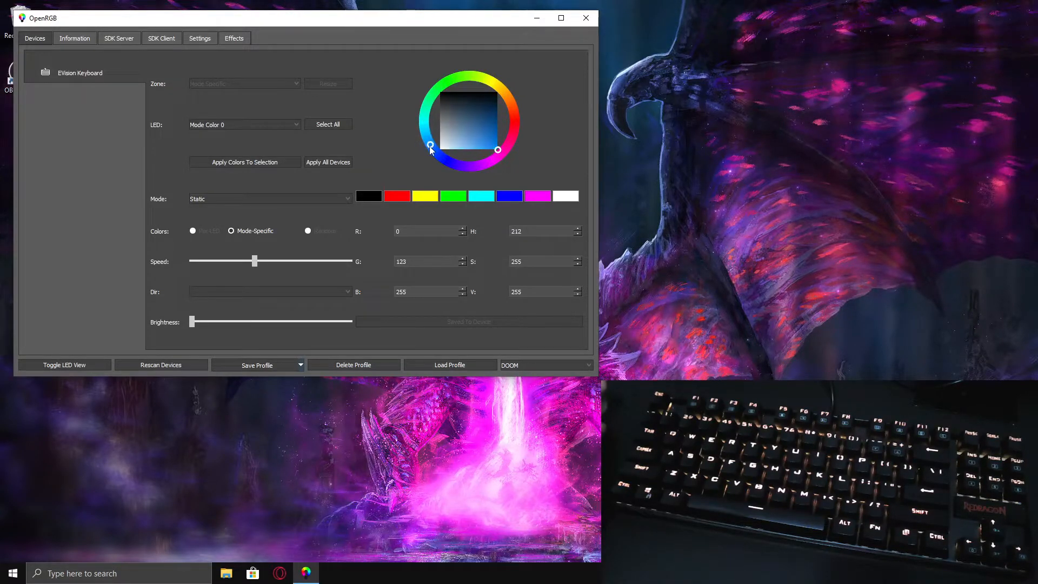
click(259, 162)
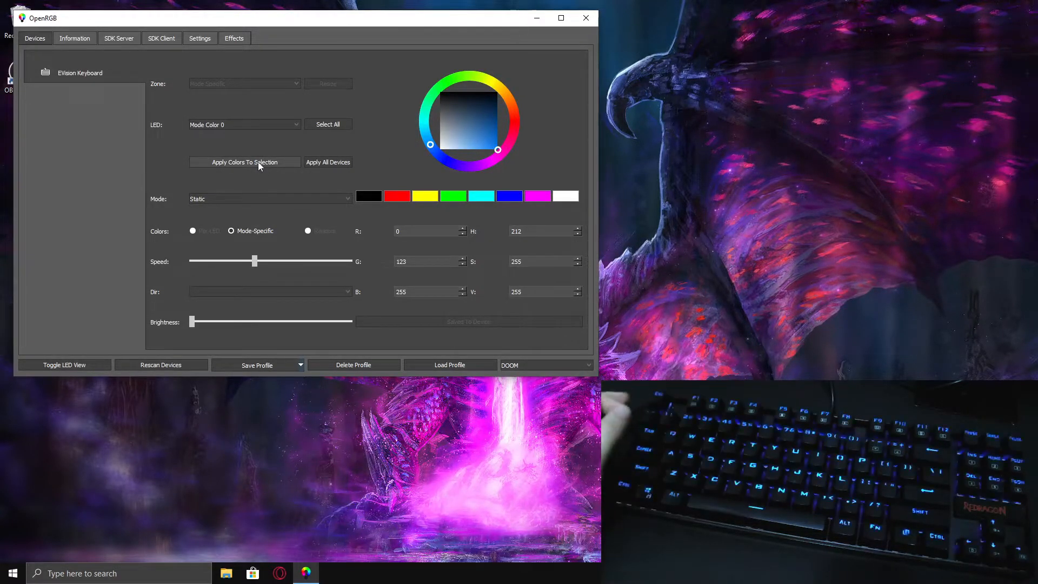
drag(468, 167, 477, 167)
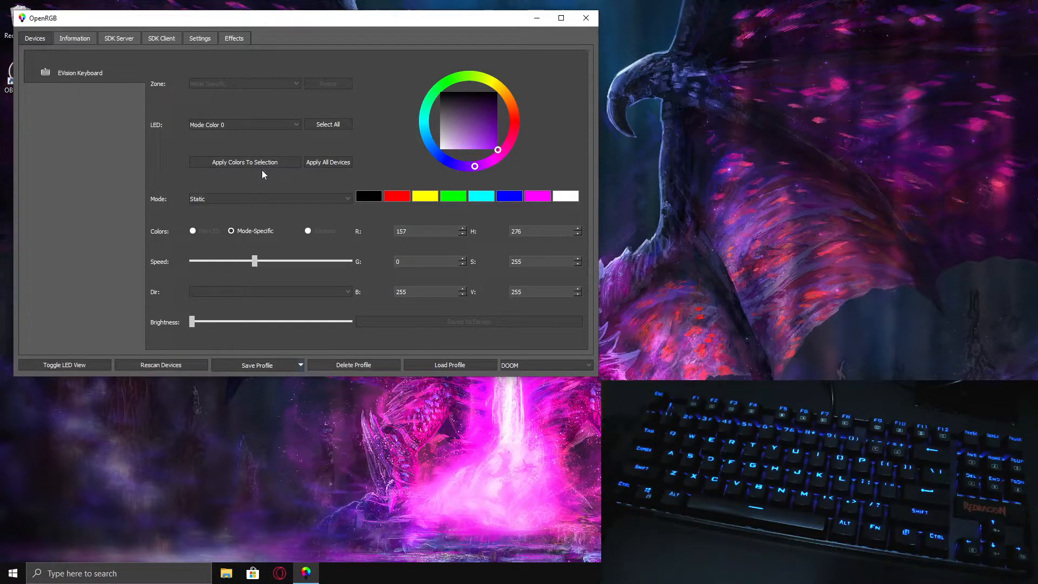
click(238, 163)
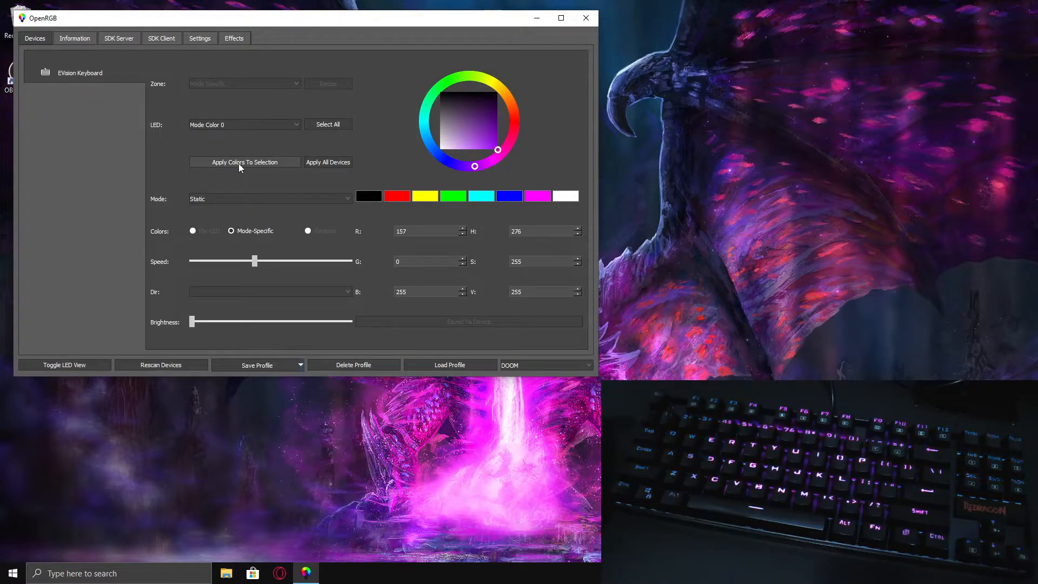
Switch to Custom mode, show the LED layout and apply the magenta preset to the entire keyboard zone
click(242, 197)
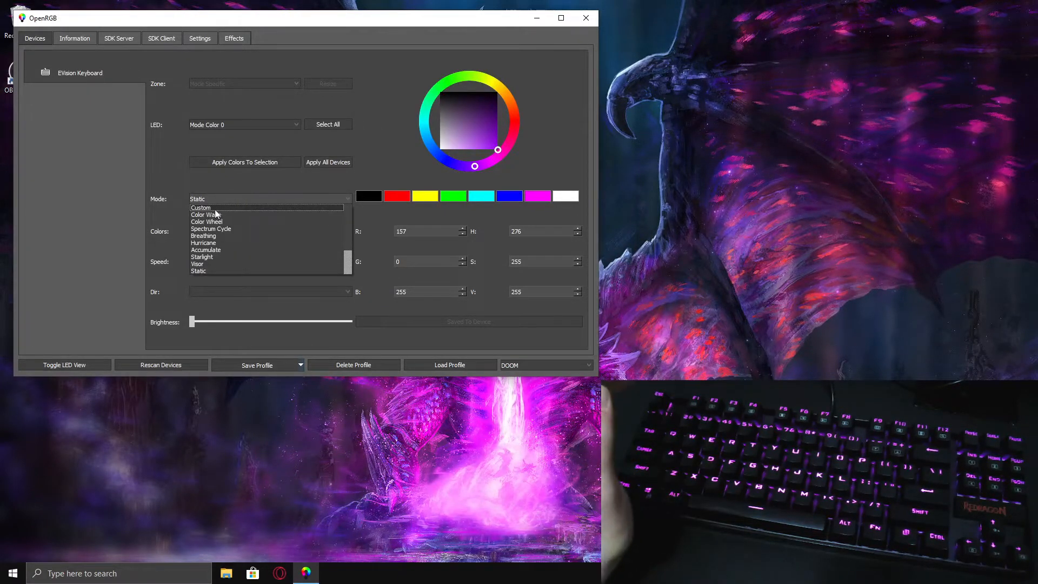
click(216, 210)
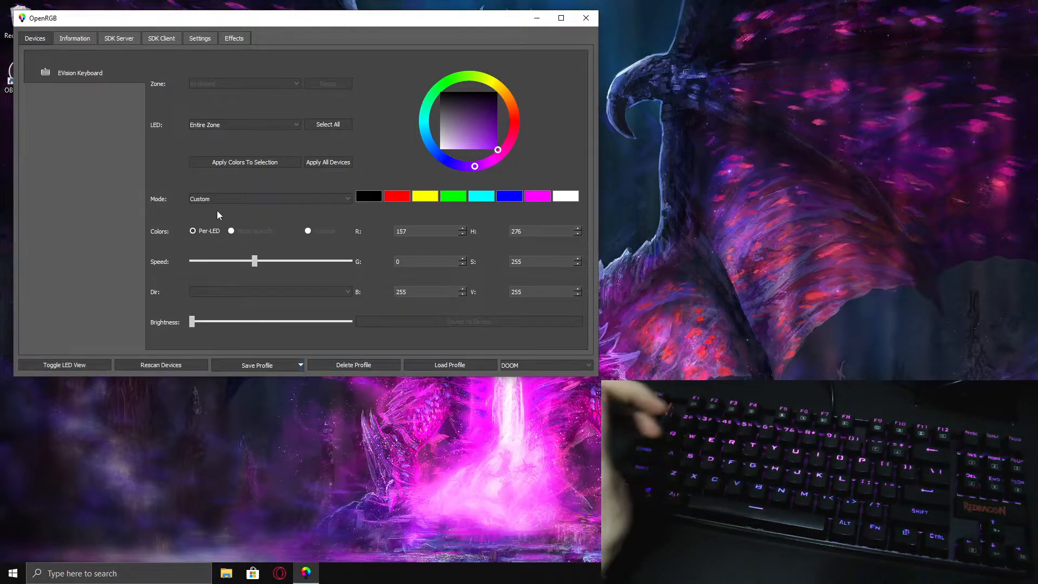
click(52, 367)
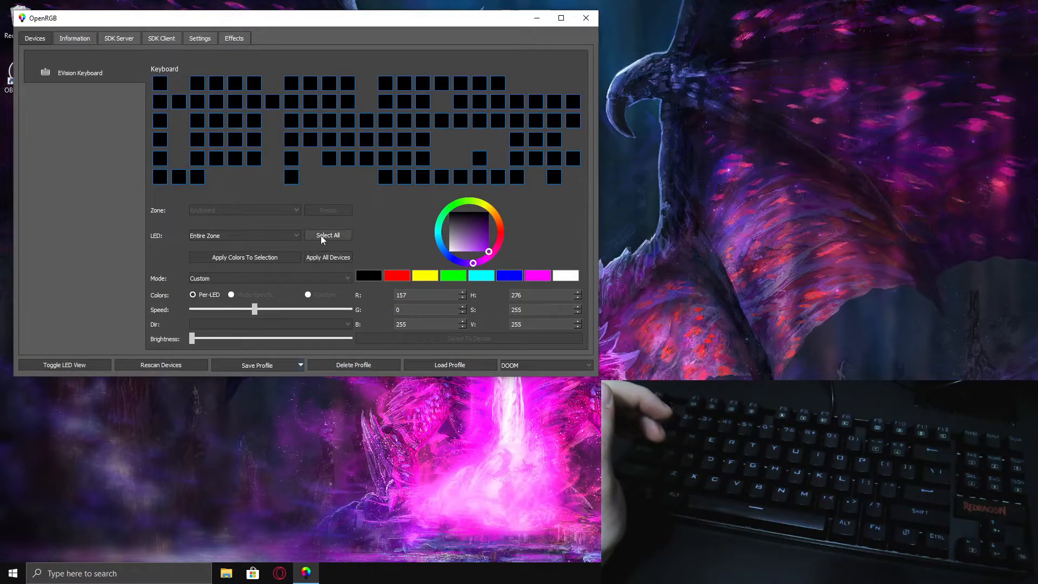
click(536, 277)
click(222, 257)
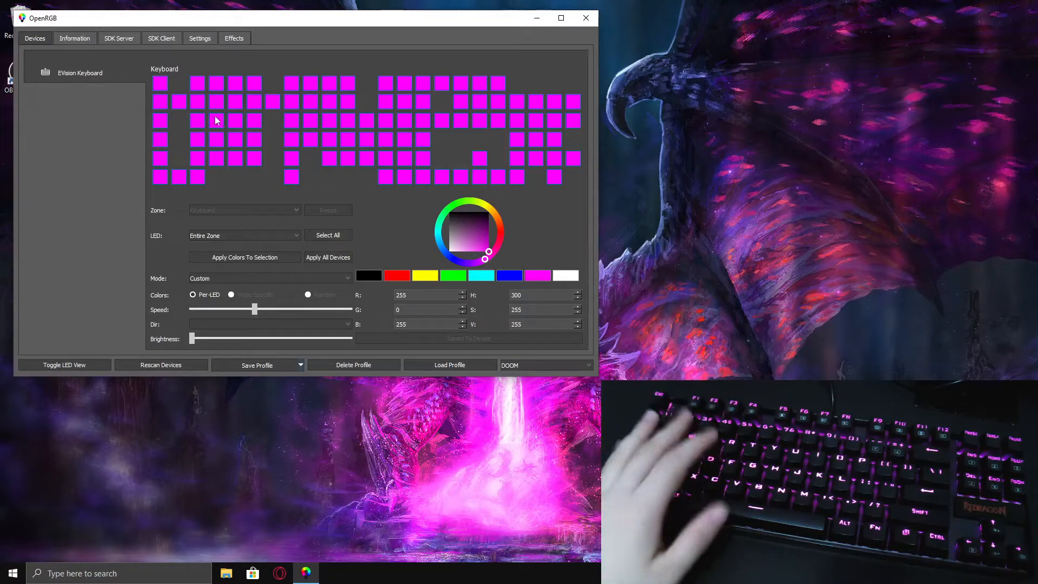
Select the four WASD keys in the LED layout and apply the blue preset (RGB 0, 0, 255) to them
drag(215, 120, 222, 143)
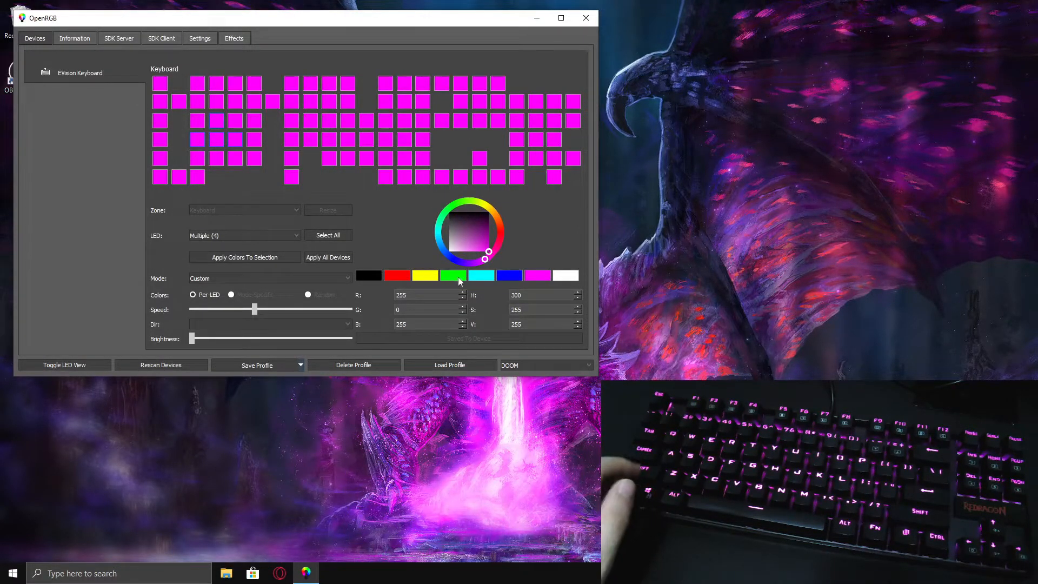
click(500, 275)
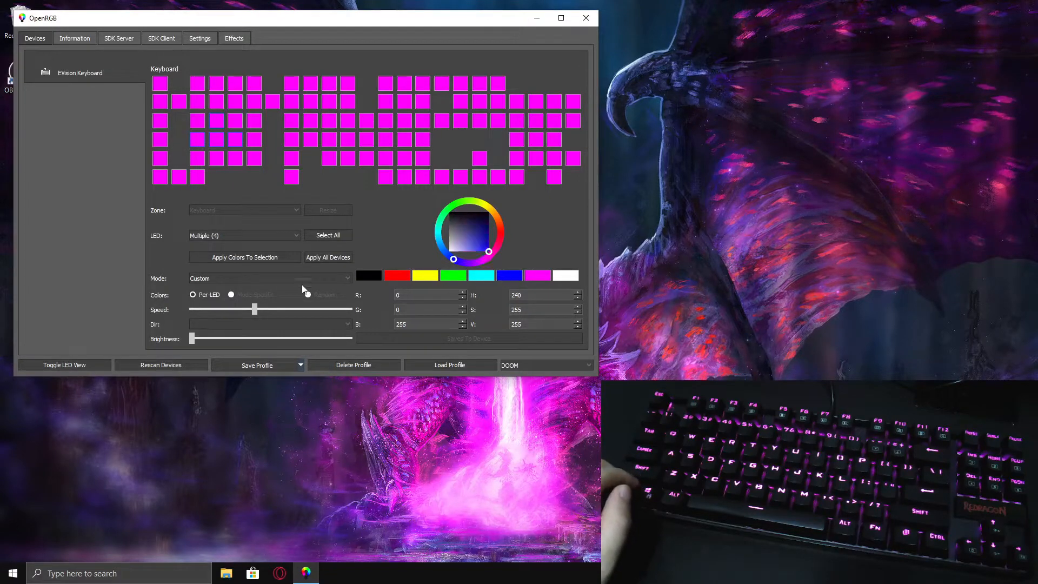
click(264, 259)
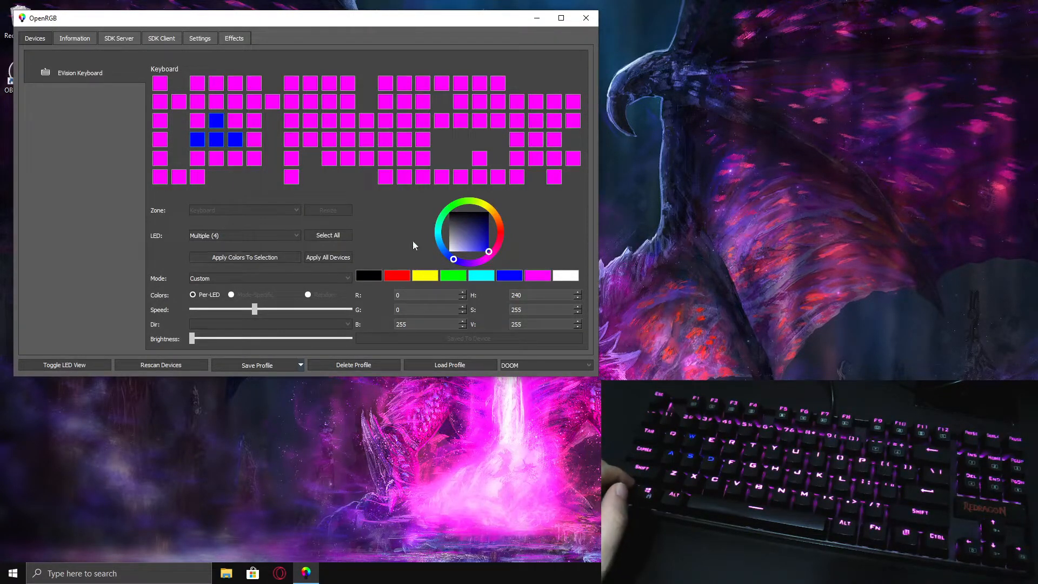
Recolor the WASD keys in darker shades, ending with dark gray (RGB 80, 80, 80), and apply it to the selection
click(272, 258)
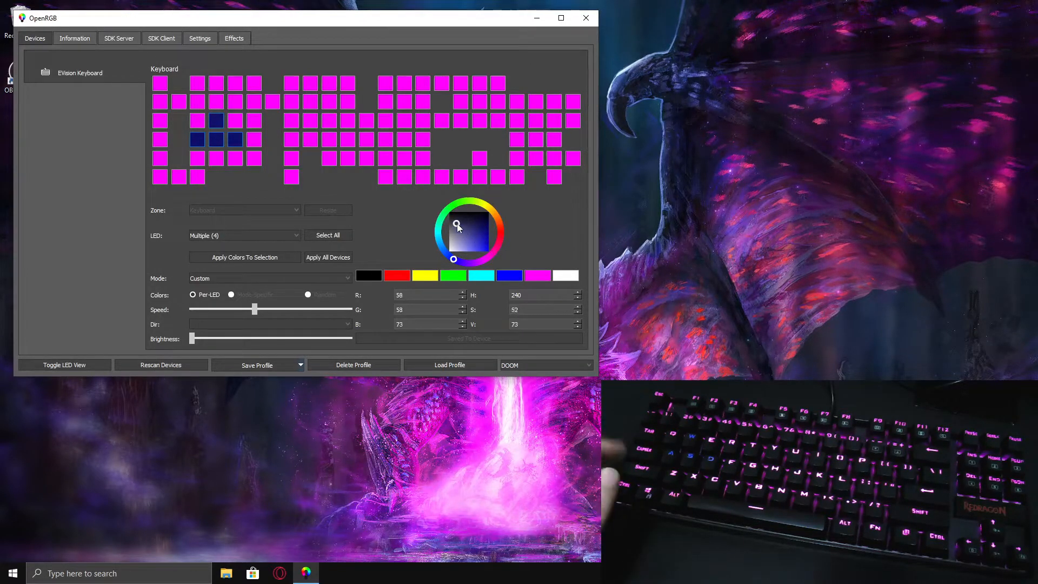
drag(450, 228, 448, 224)
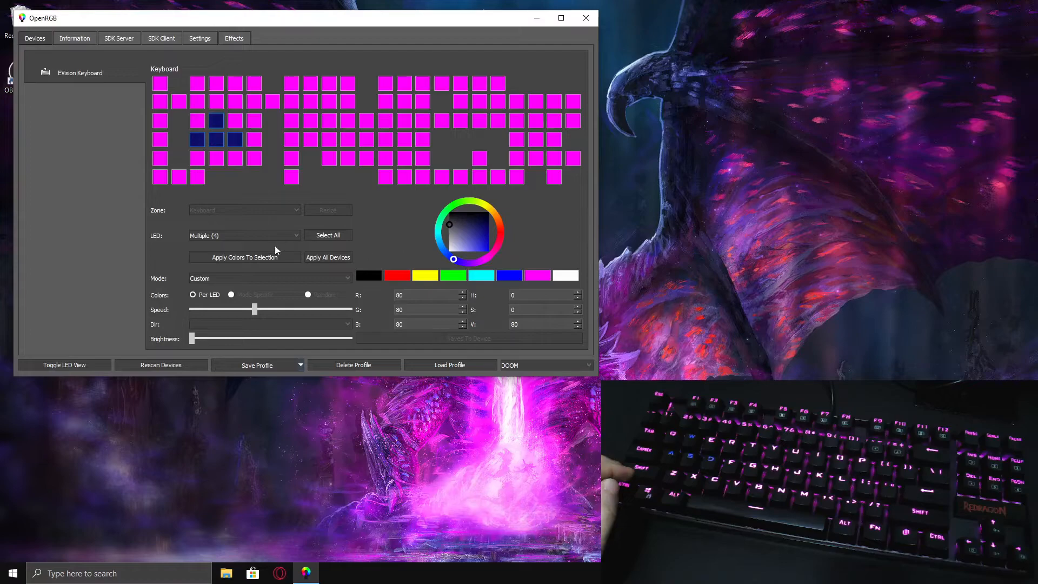
click(258, 259)
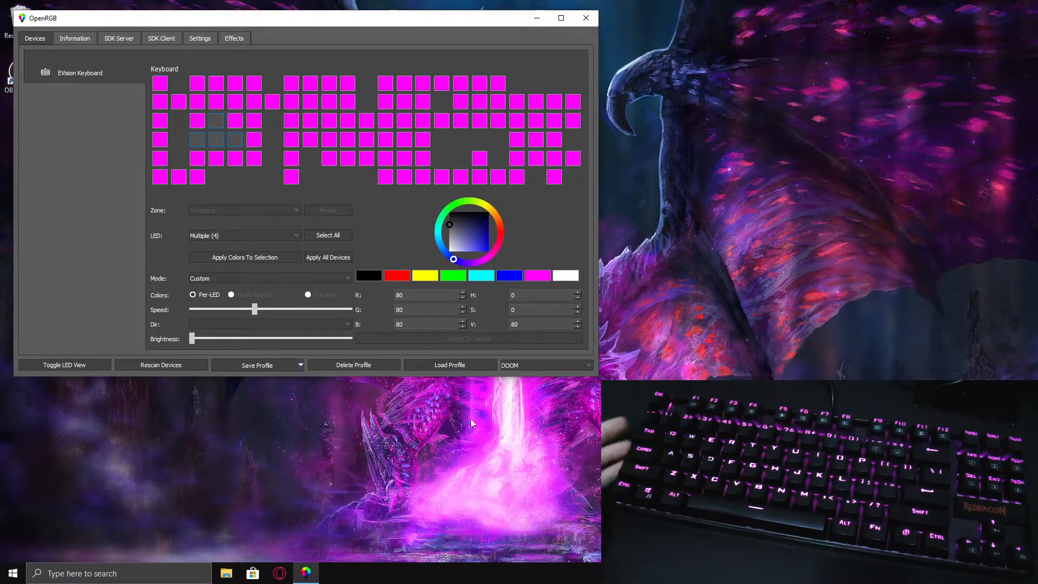
Save the current lighting setup as a new profile named Test
click(301, 366)
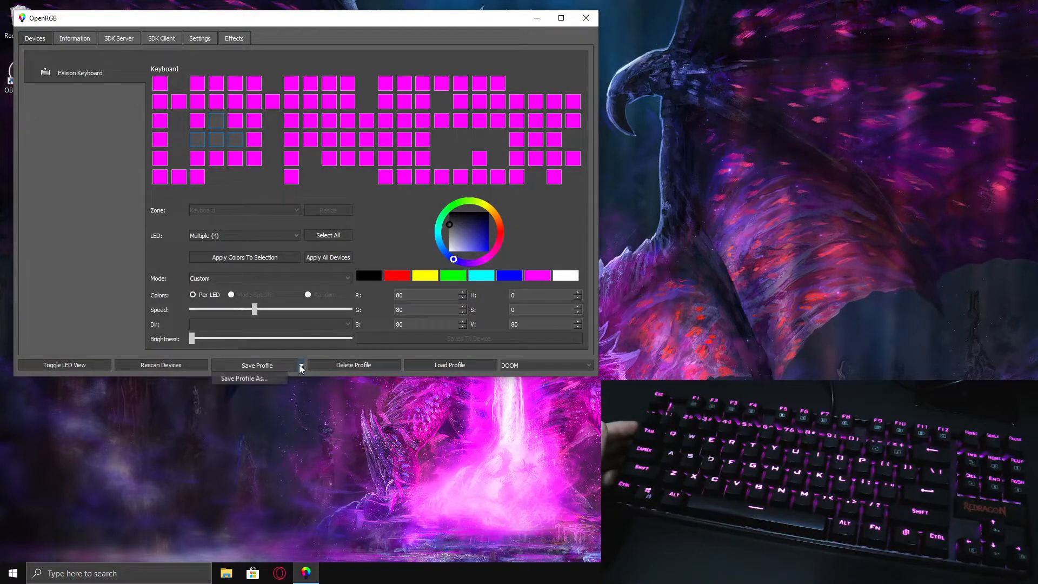
click(258, 380)
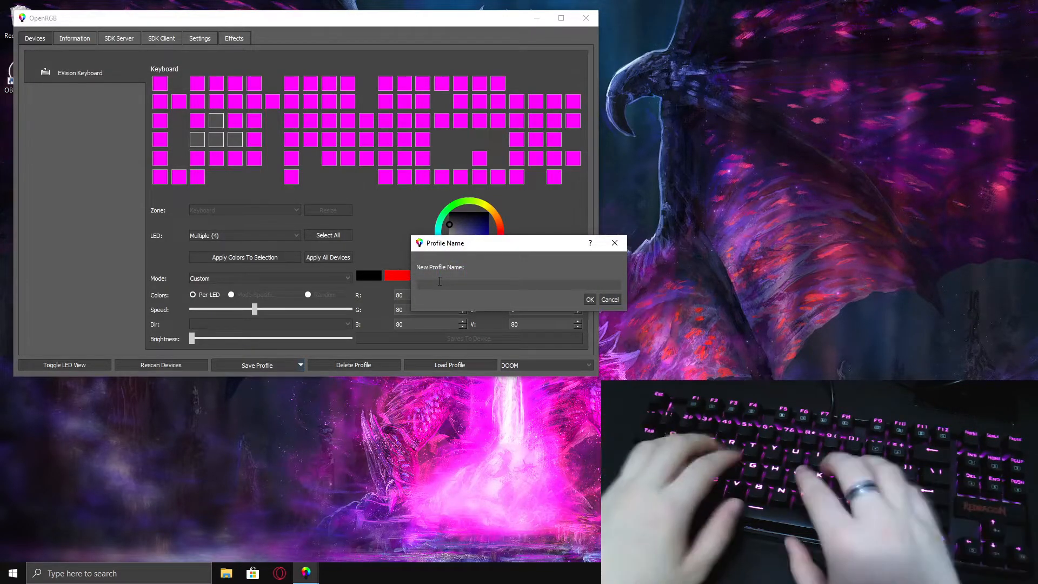
text(Test)
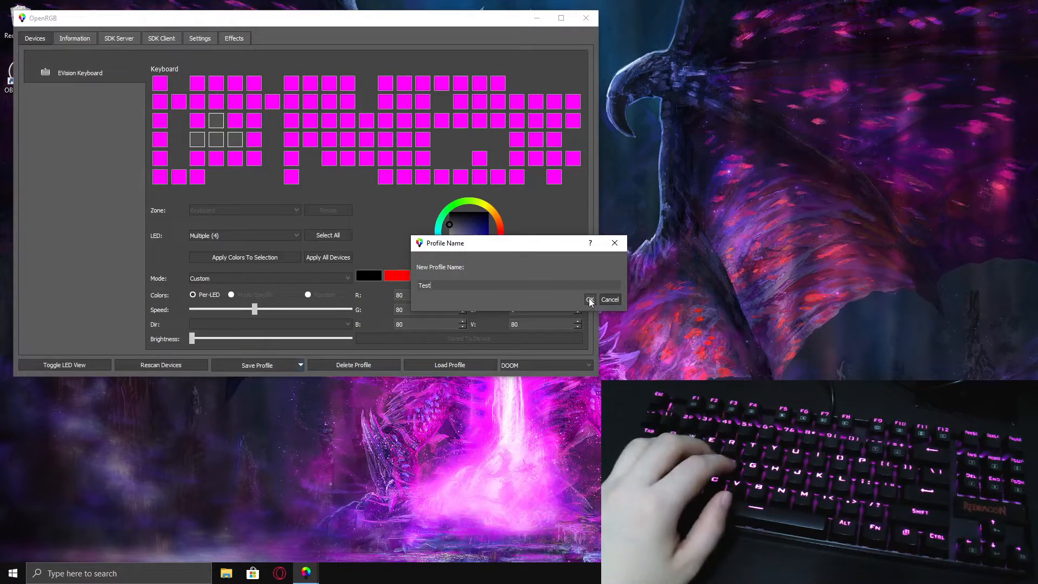
key(Return)
Load the saved DOOM profile onto the keyboard
click(590, 366)
click(553, 373)
click(484, 365)
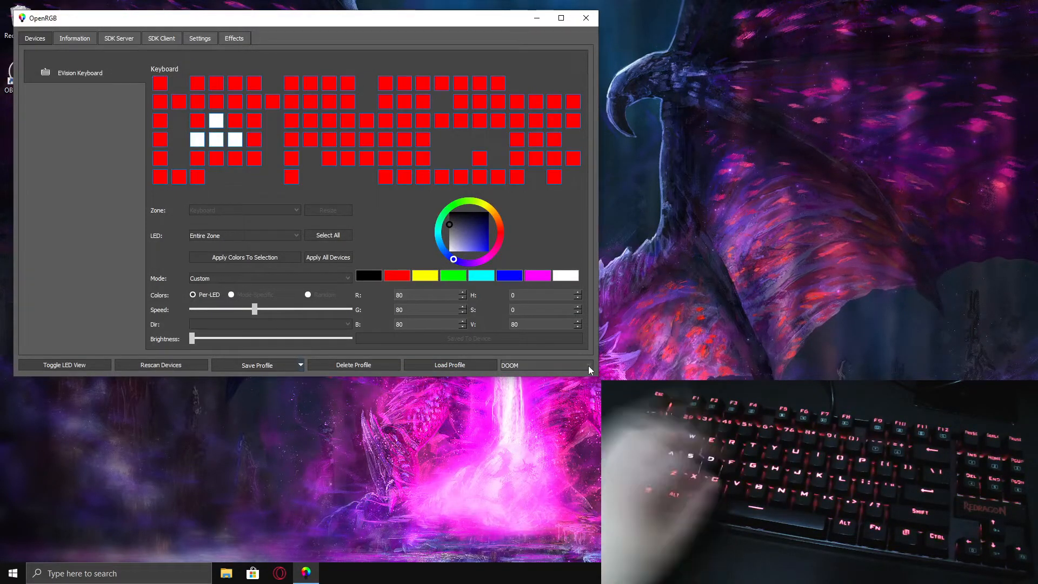
Load the saved ESO profile onto the keyboard
click(589, 366)
click(540, 380)
click(480, 366)
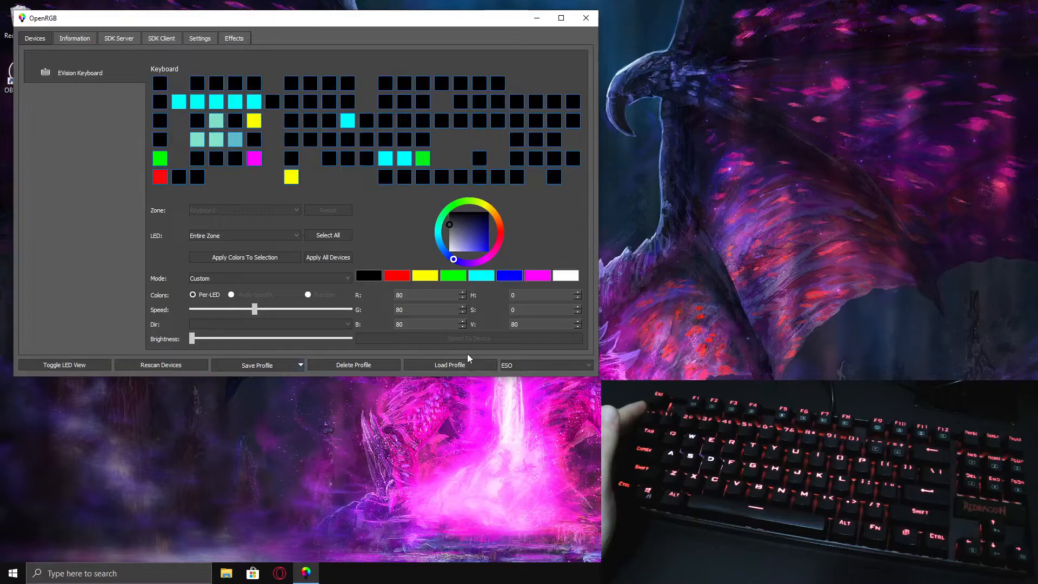
Load the saved Ripple purple profile onto the keyboard
click(585, 367)
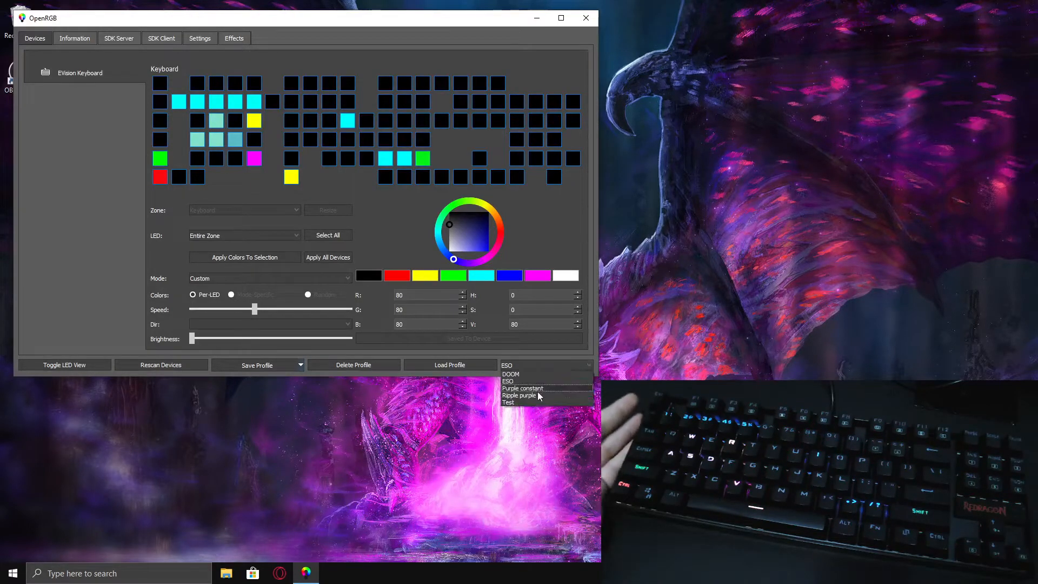
click(527, 395)
click(455, 365)
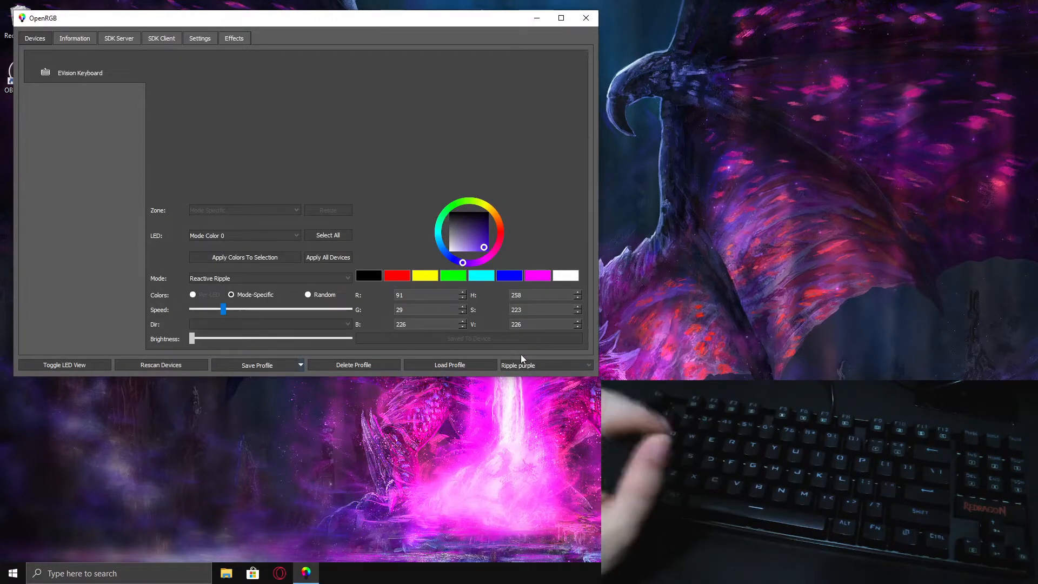
Switch the keyboard back to the saved ESO profile and load it
click(586, 364)
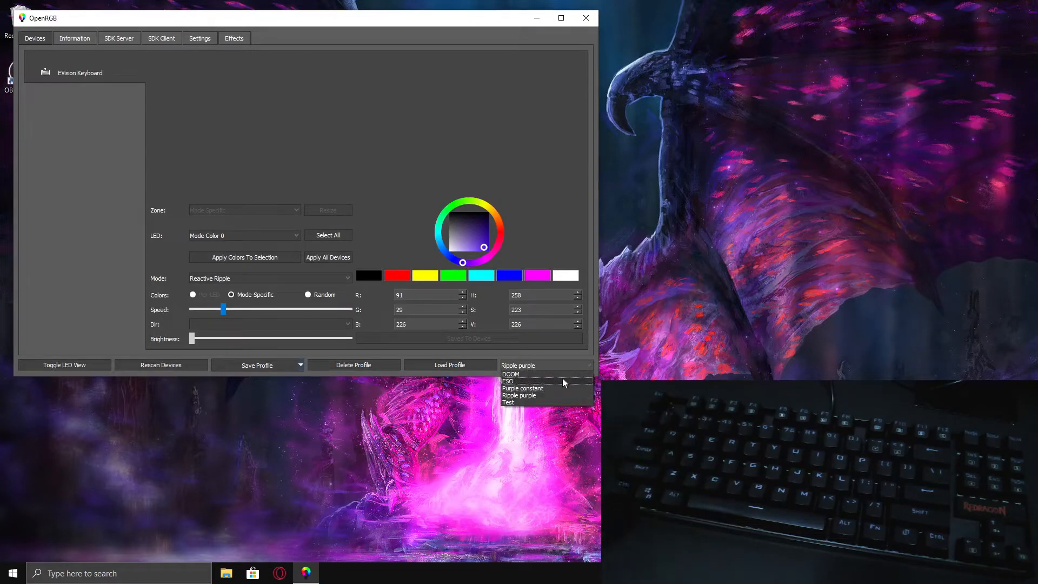
click(514, 381)
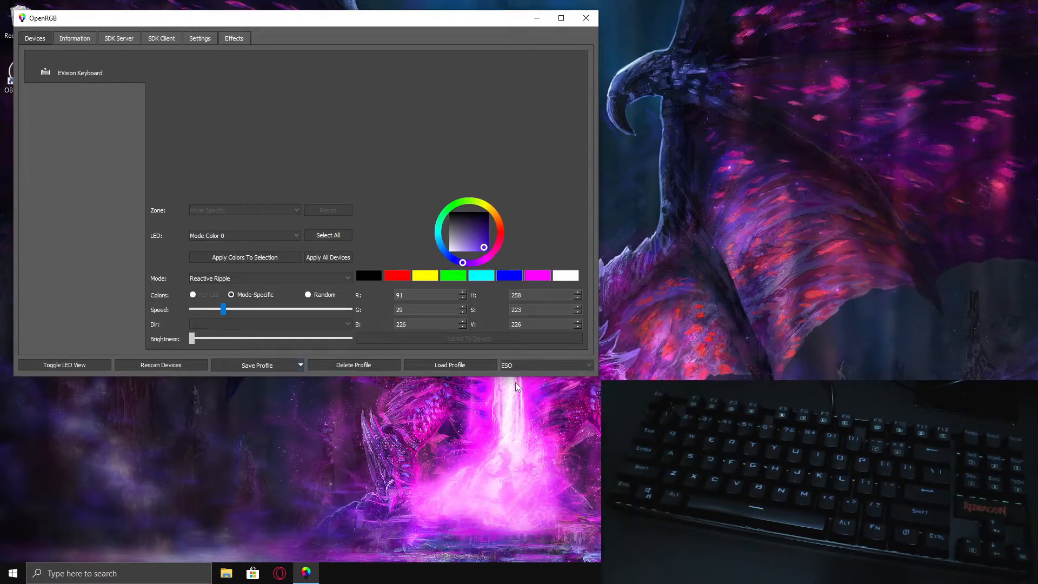
click(433, 367)
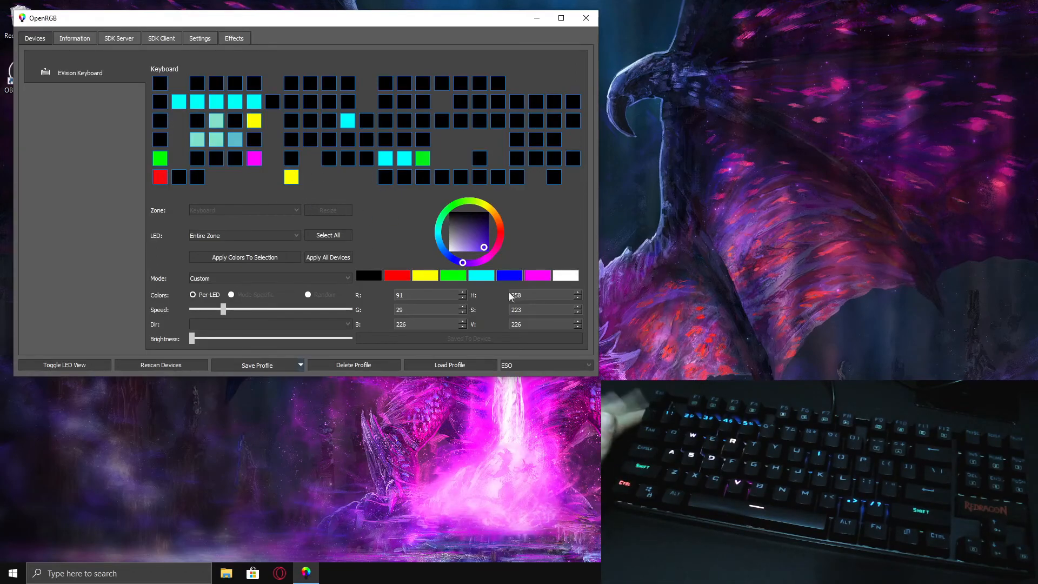
Open the list of saved lighting profiles
click(536, 365)
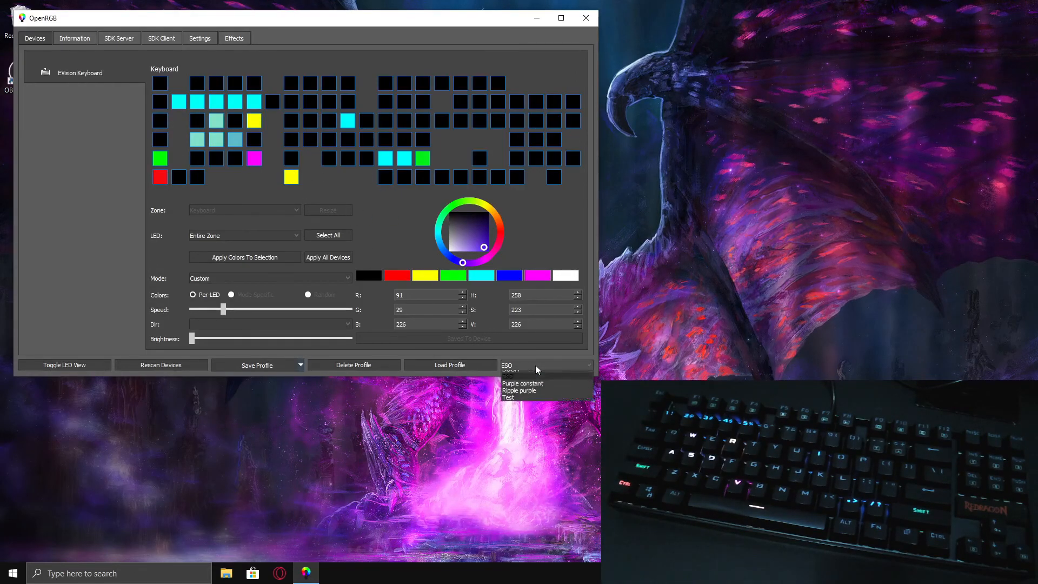